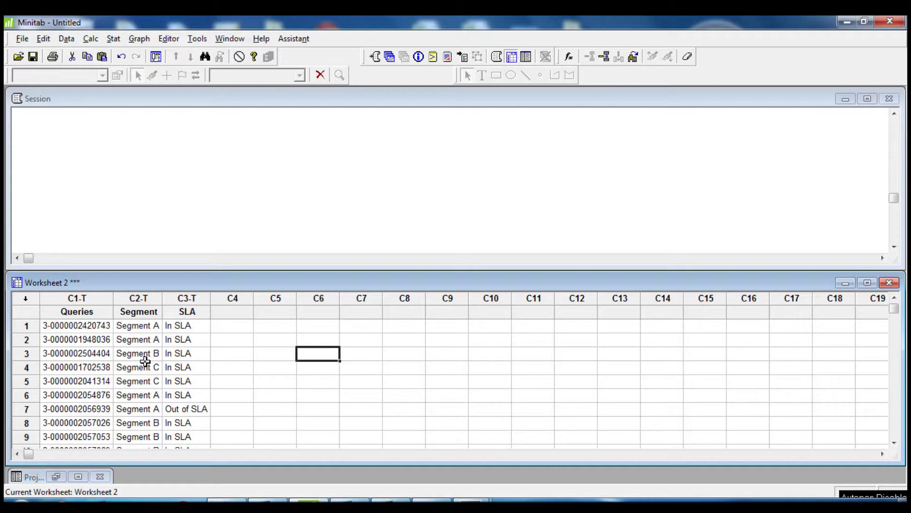
Tally the Segment column with counts and percents, storing results in C4–C6 (A 604, B 293, C 142)
left_click(232, 326)
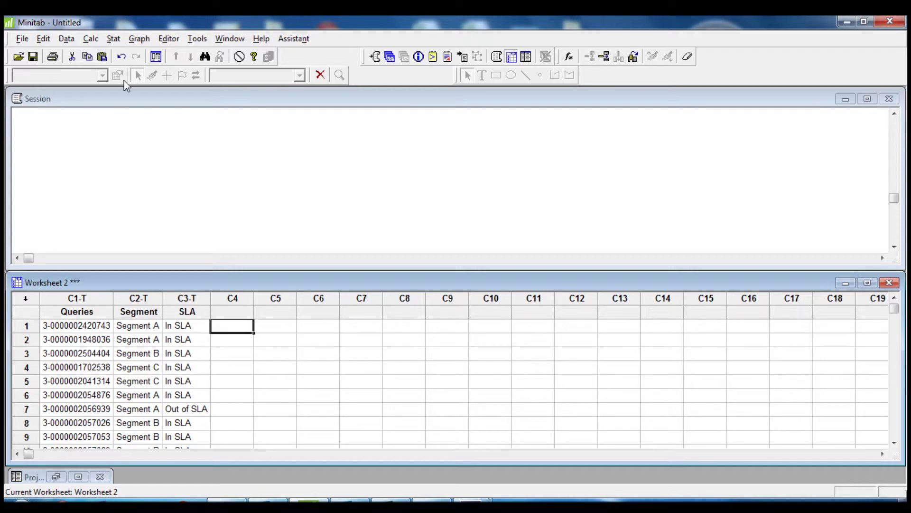
left_click(114, 39)
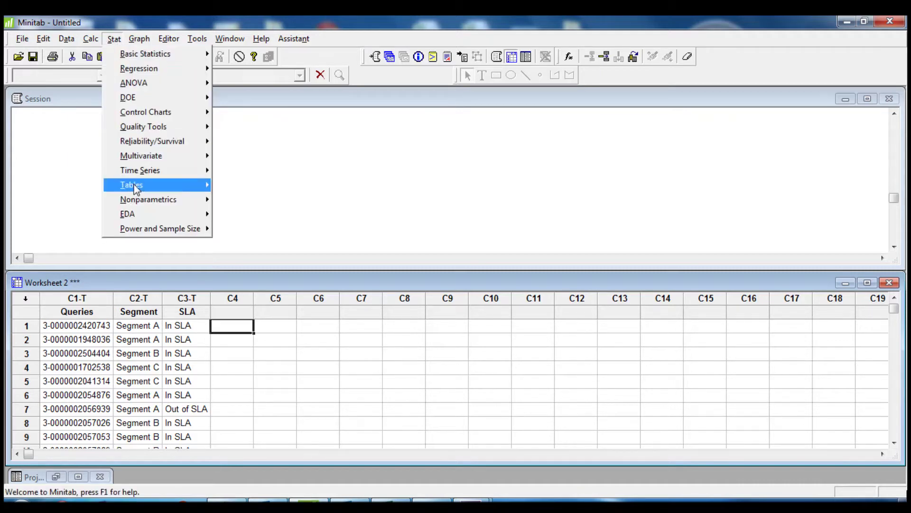
mouse_move(135, 187)
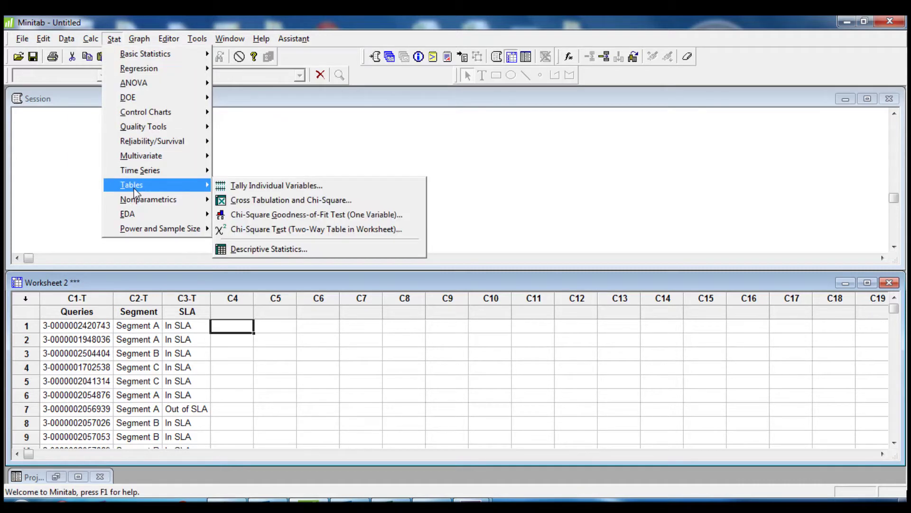
left_click(271, 187)
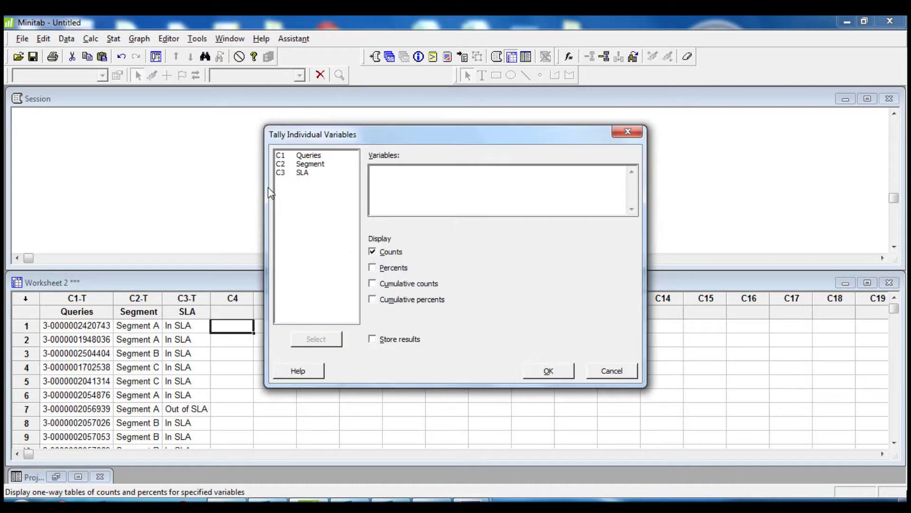
double_click(317, 165)
left_click(373, 269)
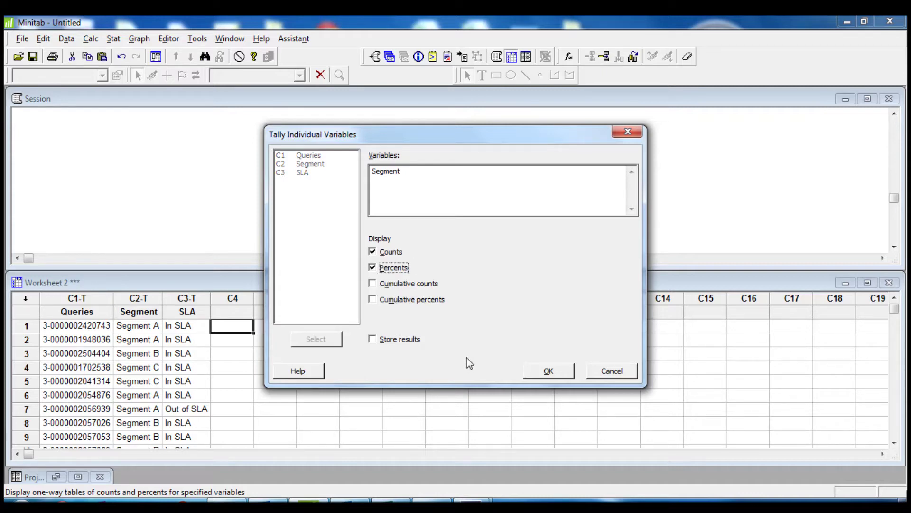
left_click(373, 340)
left_click(547, 374)
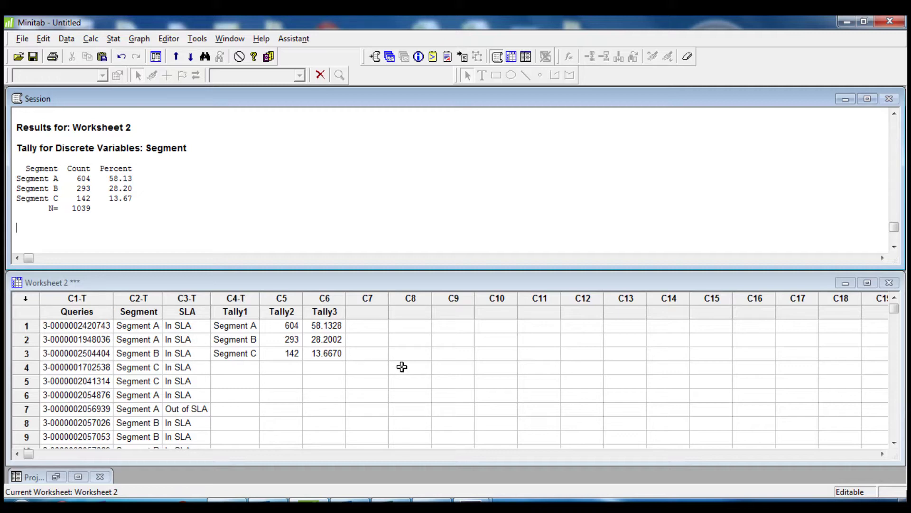
Store the live formula (Tally3*200)/100 in C7, giving sample sizes 116.266, 56.400 and 27.334
left_click(91, 39)
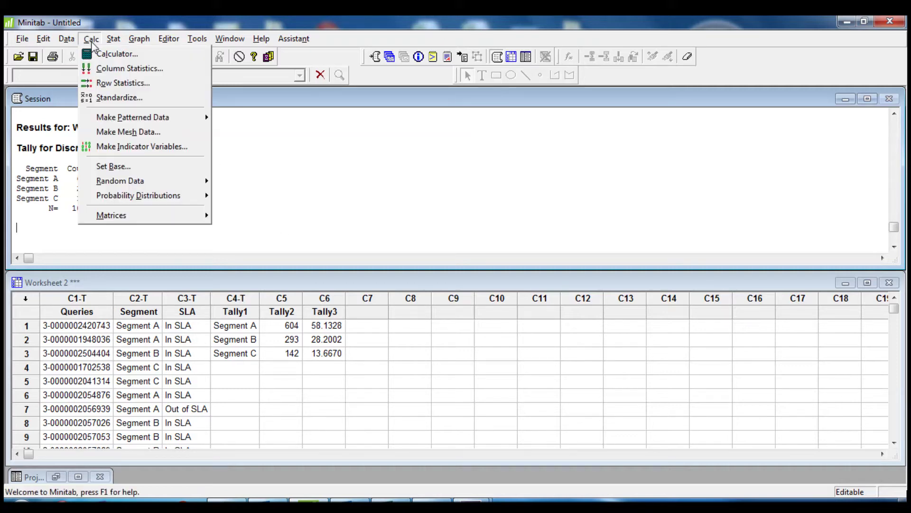
left_click(99, 54)
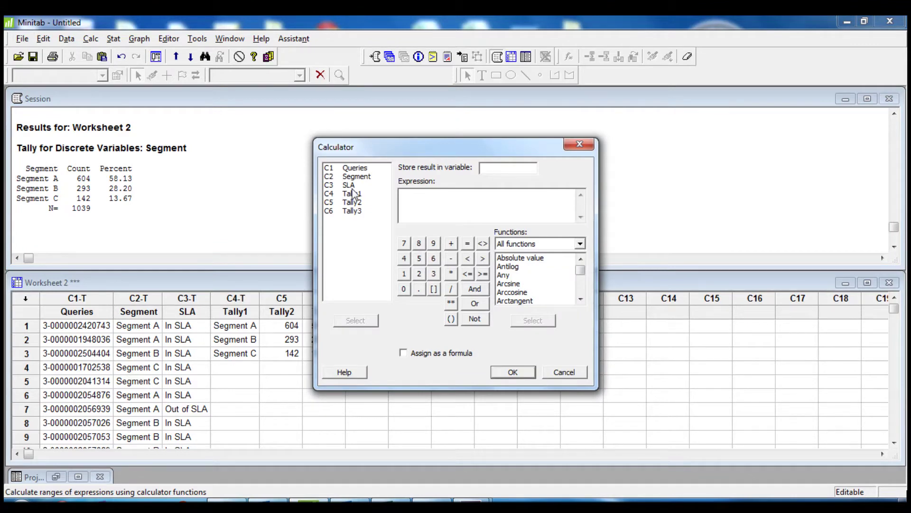
left_click_drag(448, 150, 564, 159)
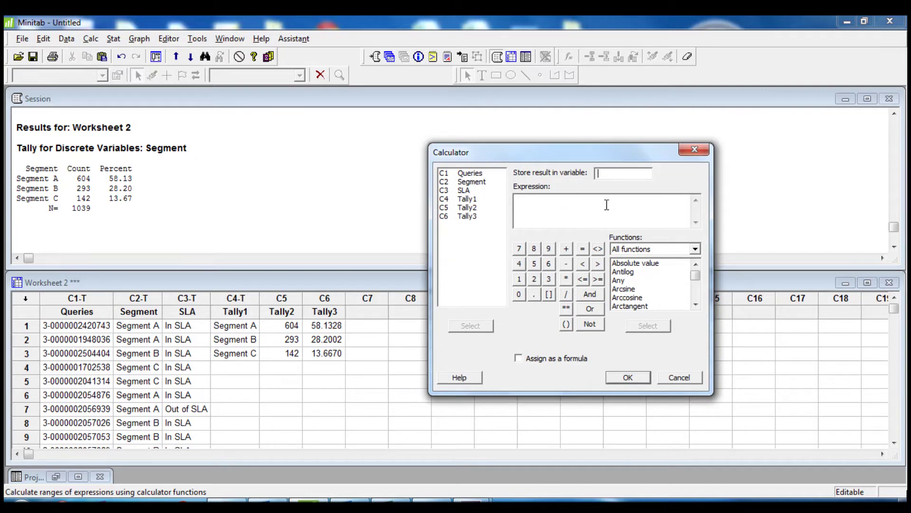
type("C7")
key("Tab")
type("(")
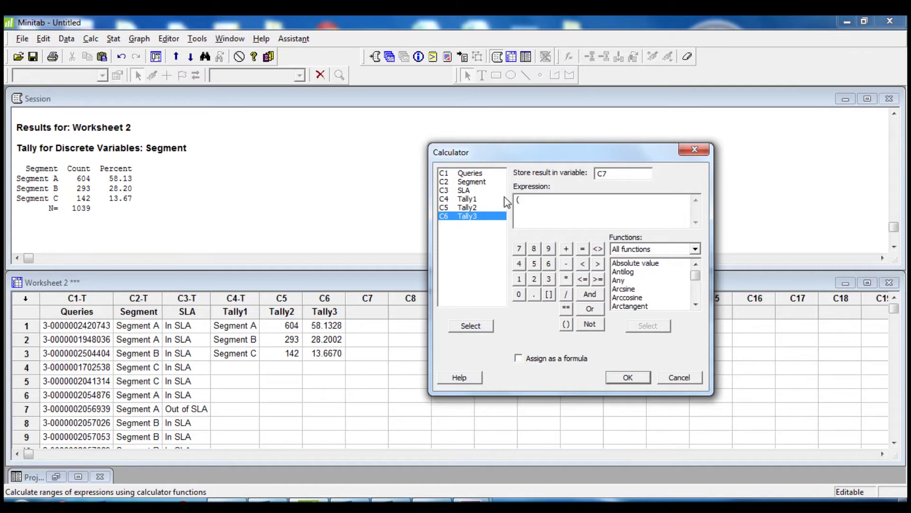
double_click(481, 217)
type("*200)/100")
left_click(531, 358)
left_click(628, 377)
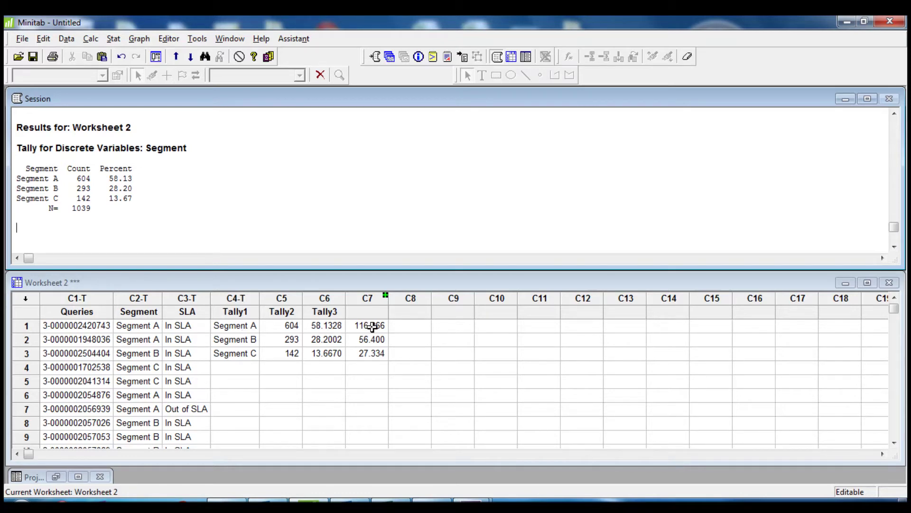
left_click(370, 311)
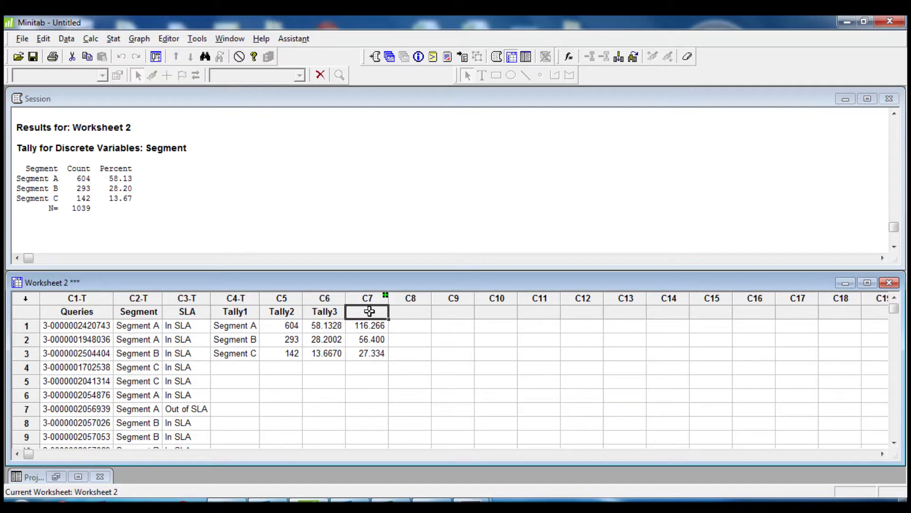
Label column C7 'Data Points' above its 116.266, 56.400 and 27.334 sample sizes
type("Data")
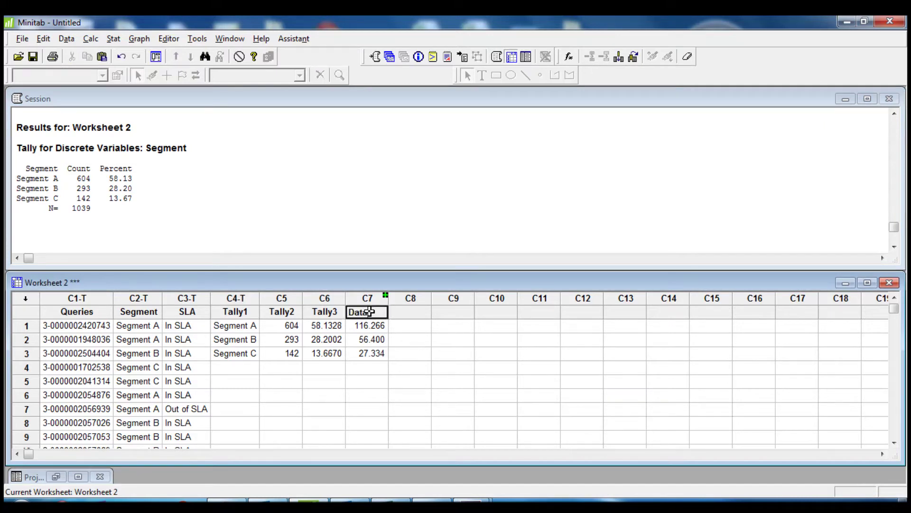
type(" Points")
left_click(470, 340)
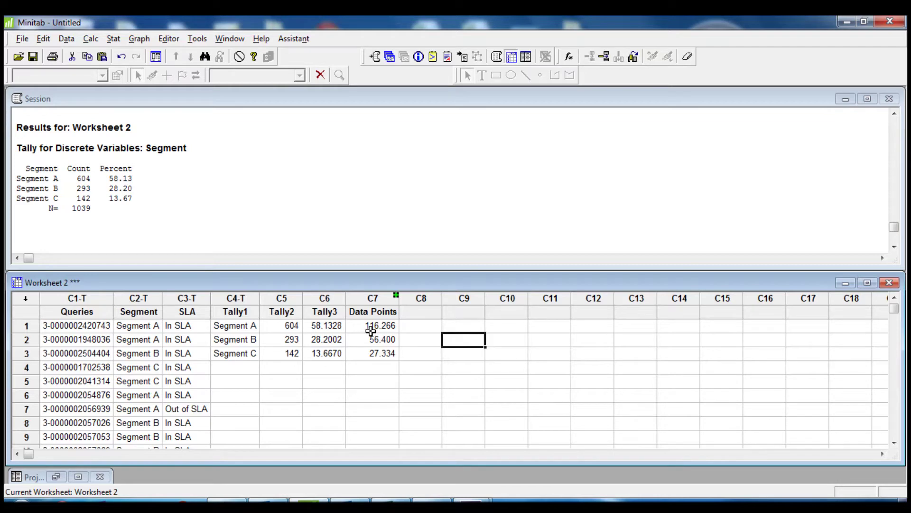
left_click(66, 39)
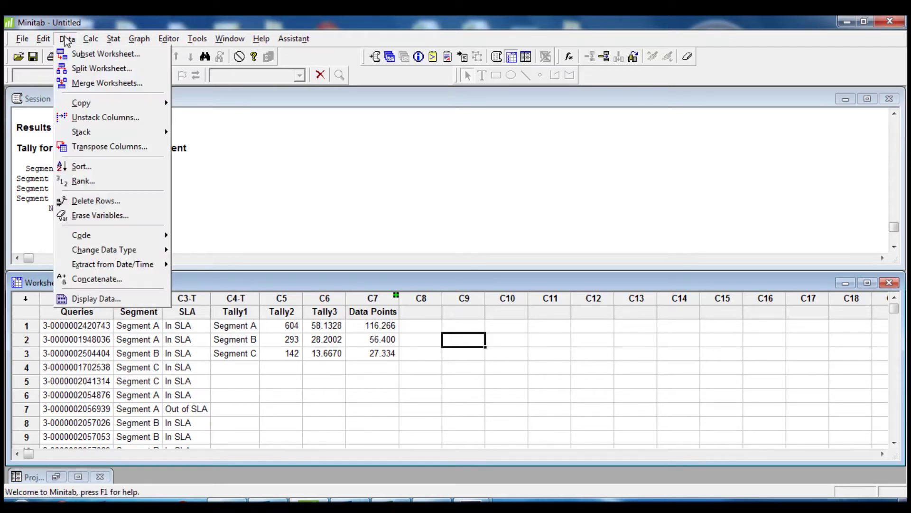
Unstack Queries by Segment after the last column in use, creating Queries_Segment A, B and C
left_click(105, 118)
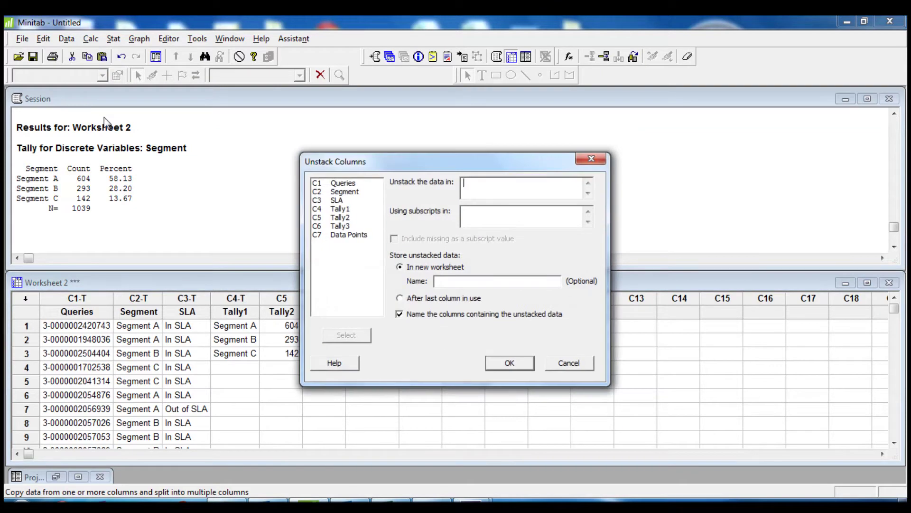
left_click_drag(393, 164, 553, 139)
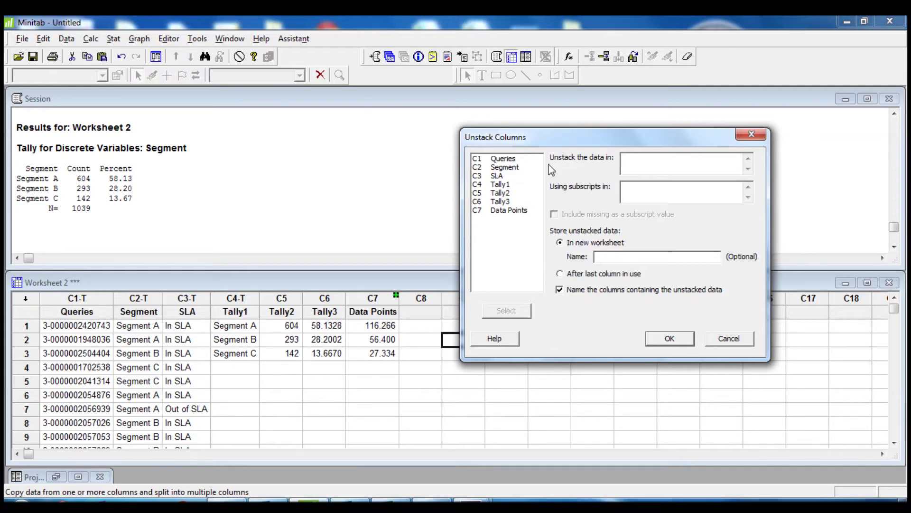
double_click(512, 159)
double_click(504, 168)
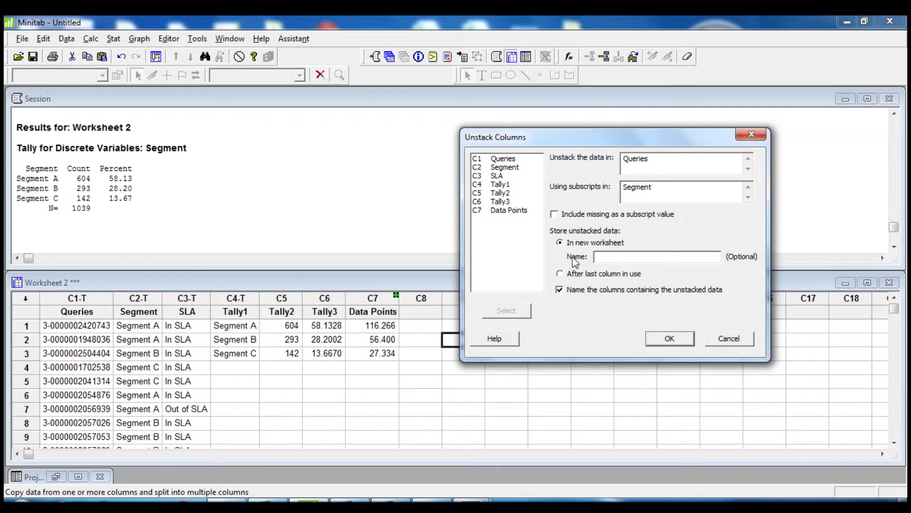
left_click(563, 274)
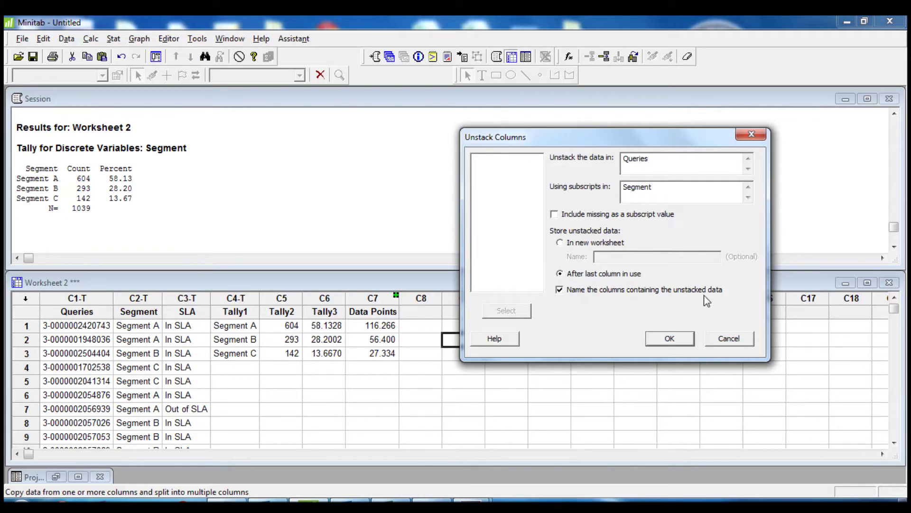
left_click(671, 339)
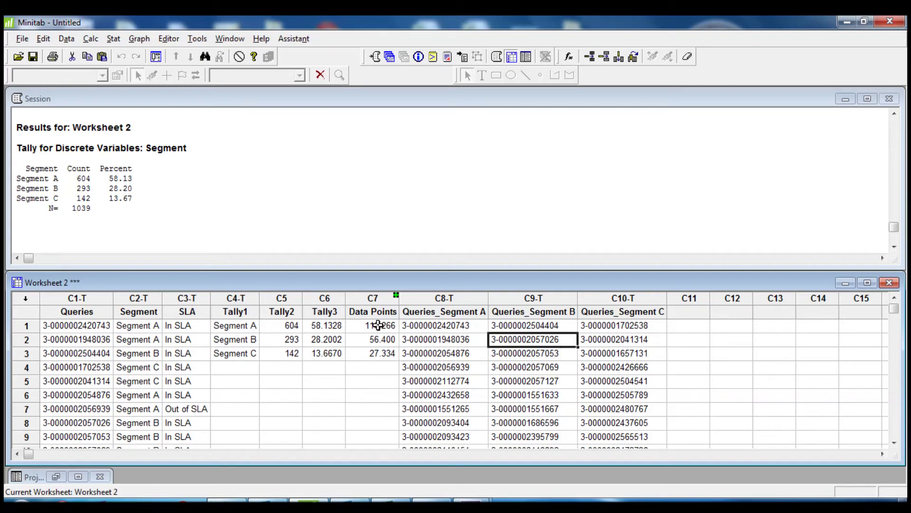
Open the Calc menu to begin random sampling of the segment columns
left_click(91, 39)
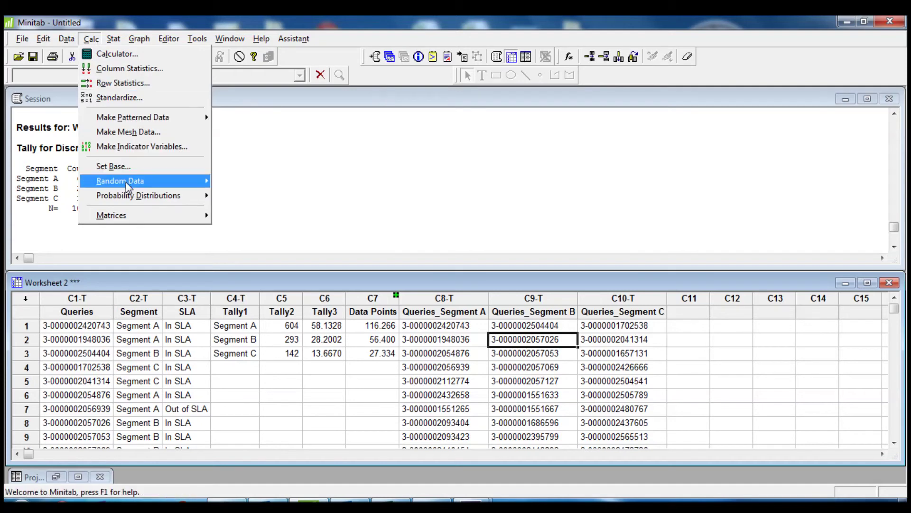
Sample 116 random rows from Queries_Segment A, storing them back in Queries_Segment A
mouse_move(127, 181)
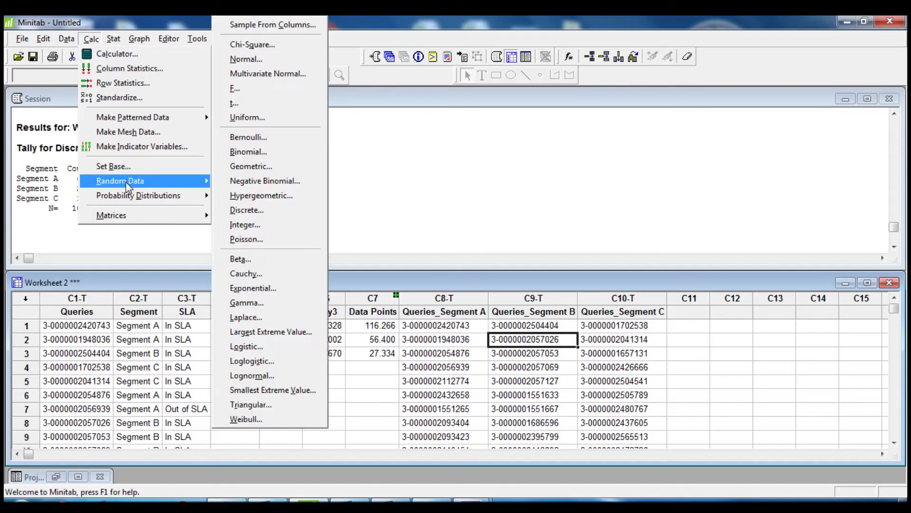
left_click(267, 29)
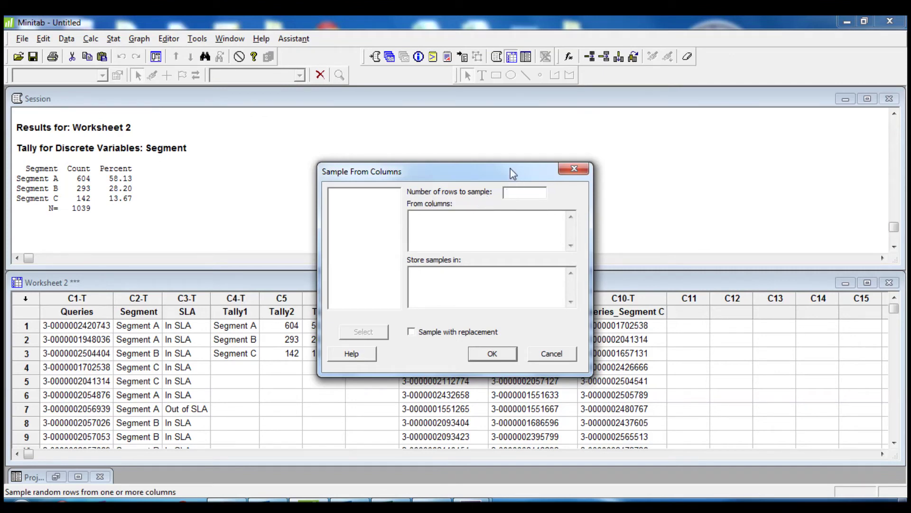
left_click_drag(511, 168, 615, 167)
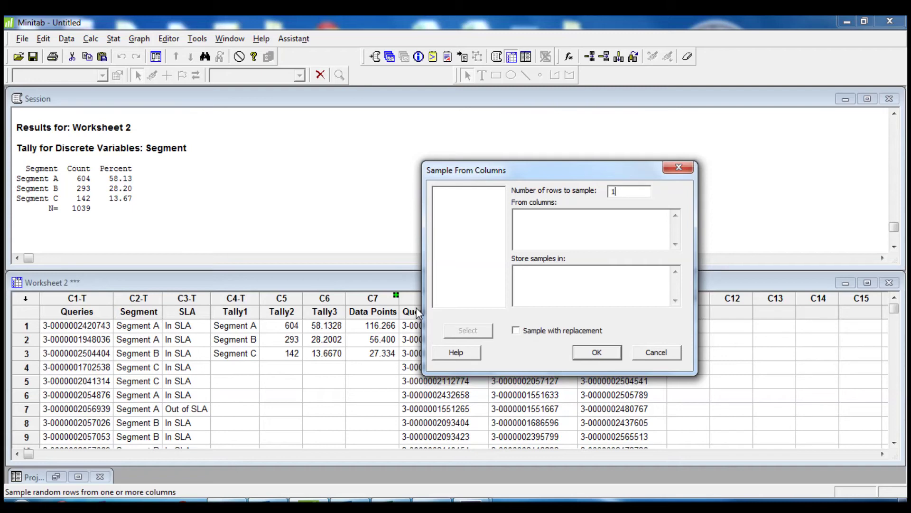
type("116")
left_click(539, 244)
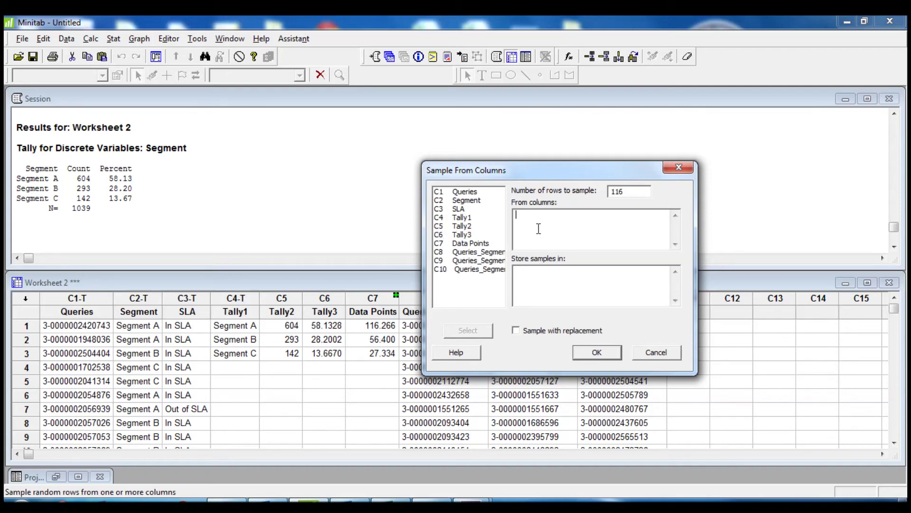
double_click(483, 253)
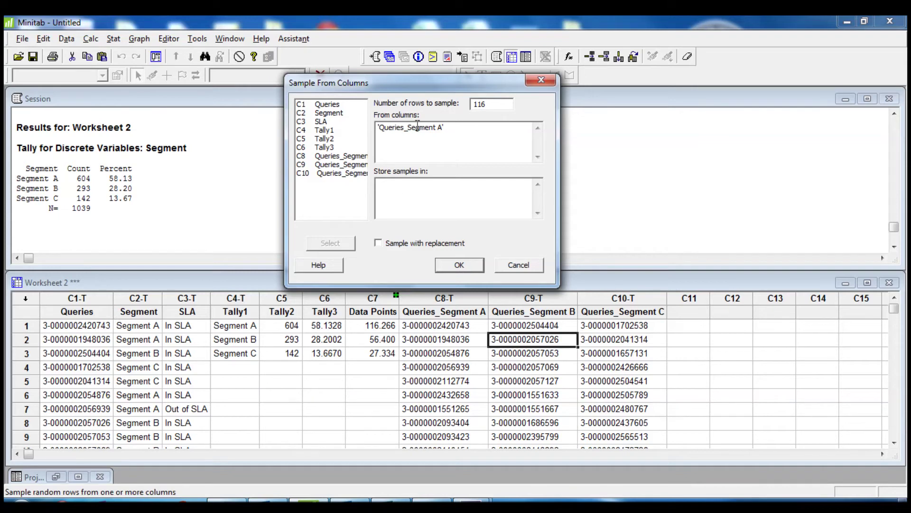
double_click(357, 157)
left_click(466, 270)
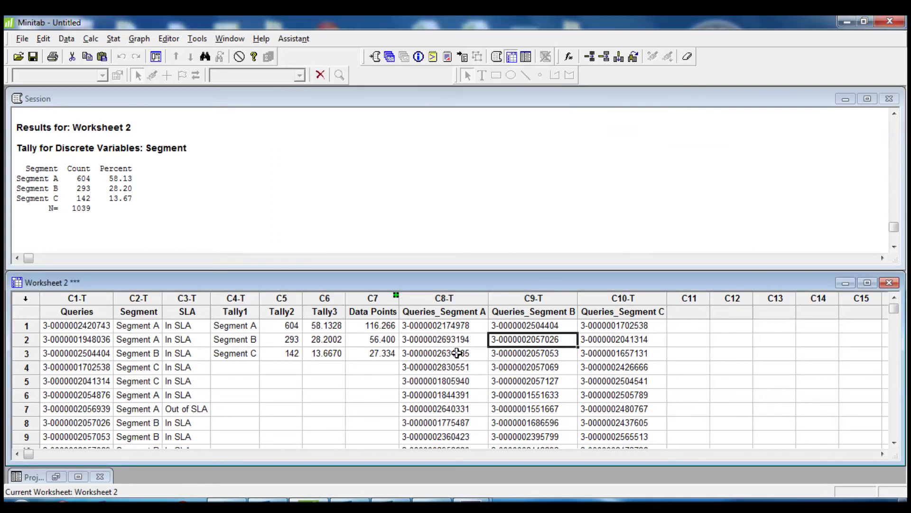
Scroll through Queries_Segment A to confirm it now ends at row 116
left_click(452, 298)
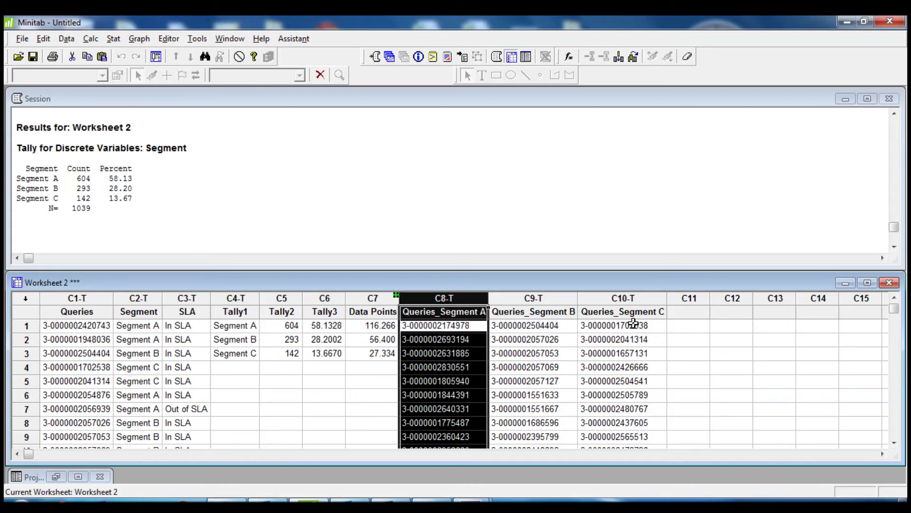
left_click_drag(894, 311, 895, 314)
scroll(474, 366, "down", 17)
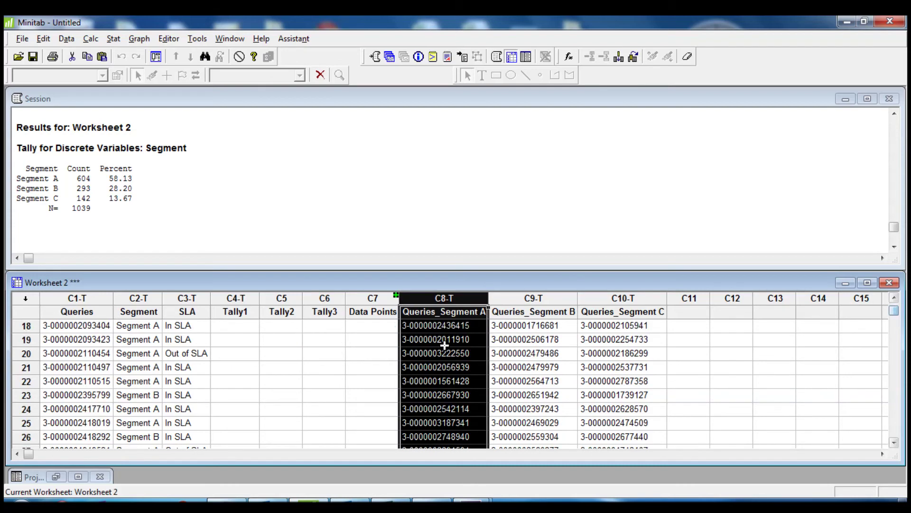
scroll(494, 382, "down", 12)
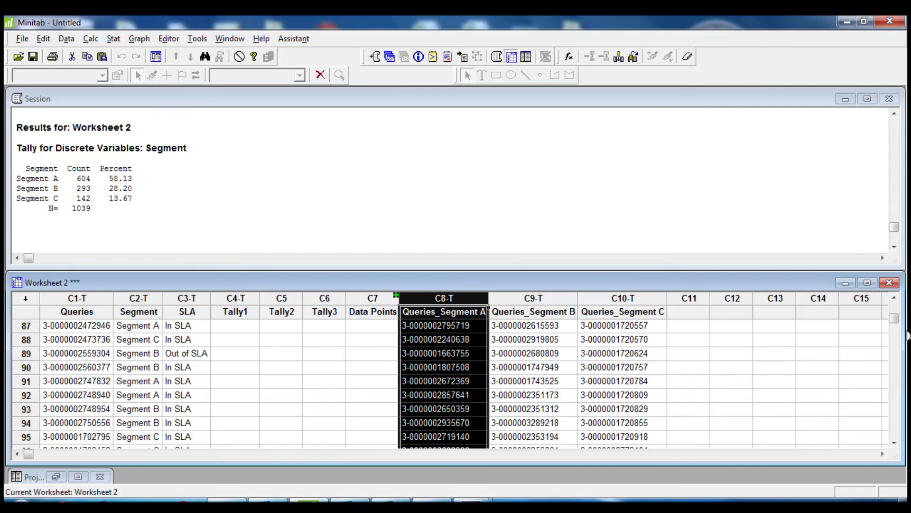
left_click(894, 383)
scroll(894, 382, "down", 20)
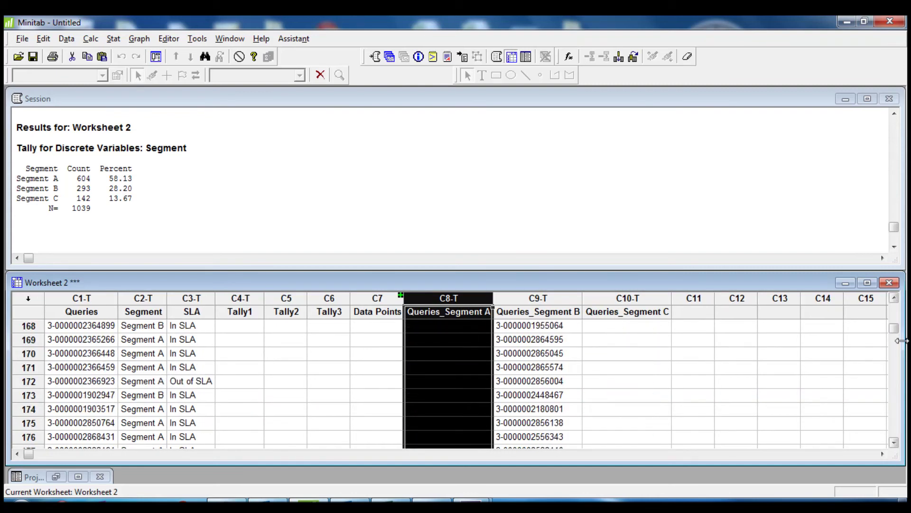
left_click(897, 310)
scroll(897, 311, "up", 18)
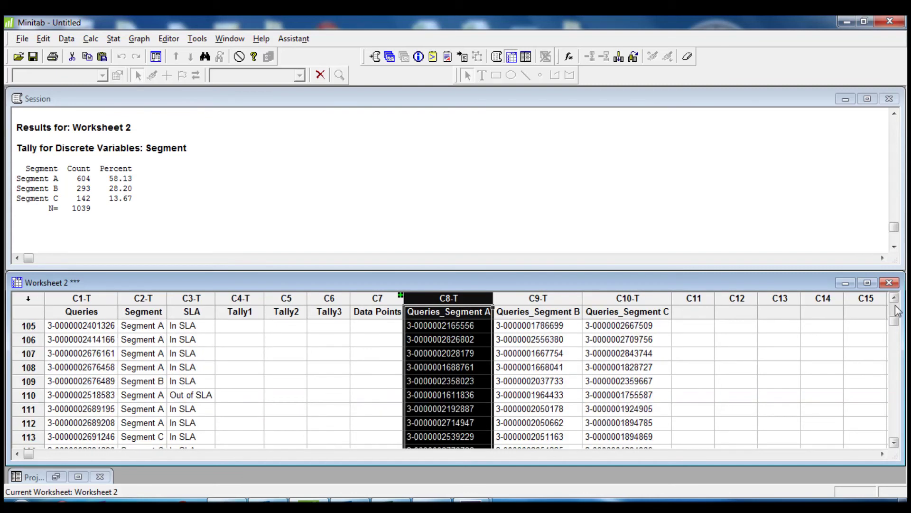
scroll(472, 420, "down", 2)
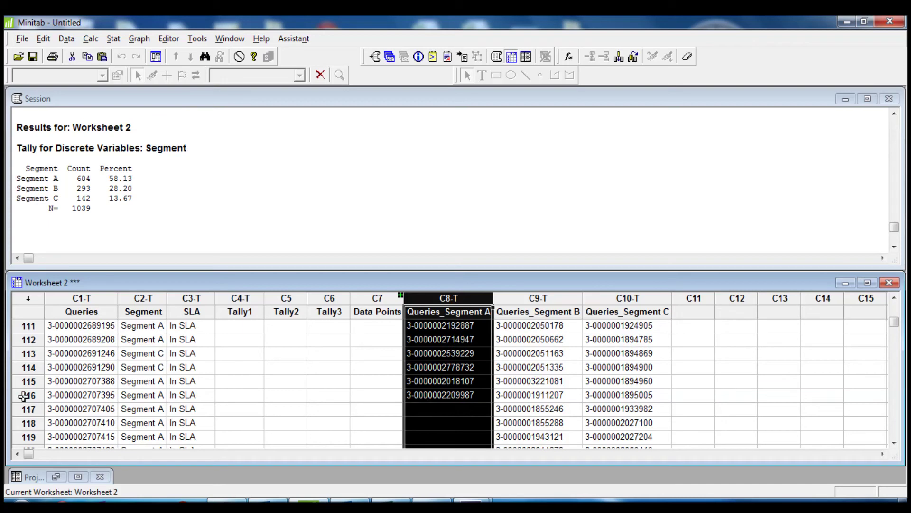
left_click_drag(894, 322, 894, 307)
left_click(534, 298)
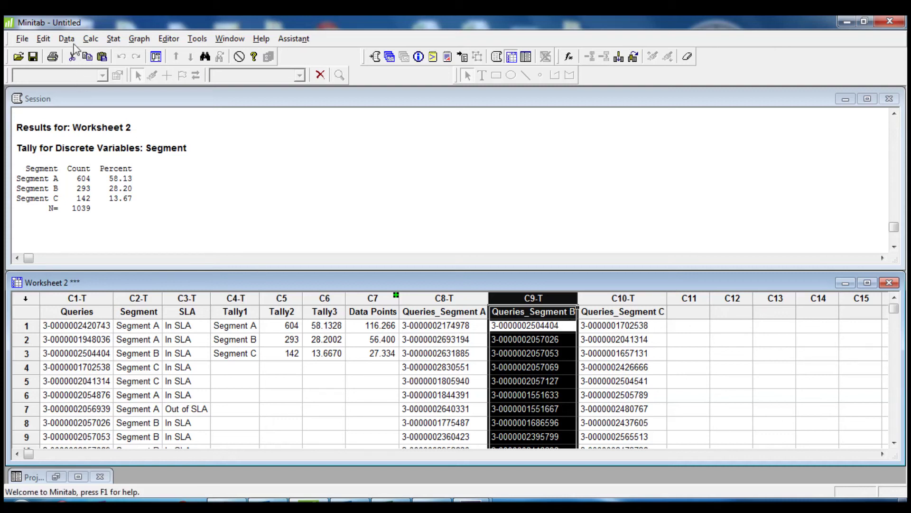
Sample 56 random rows from Queries_Segment B, storing them back in the same column
left_click(92, 39)
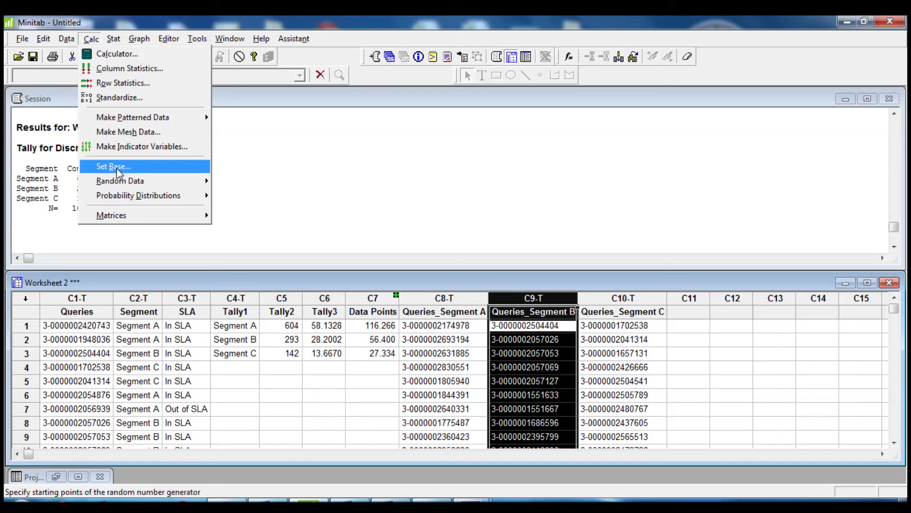
mouse_move(143, 181)
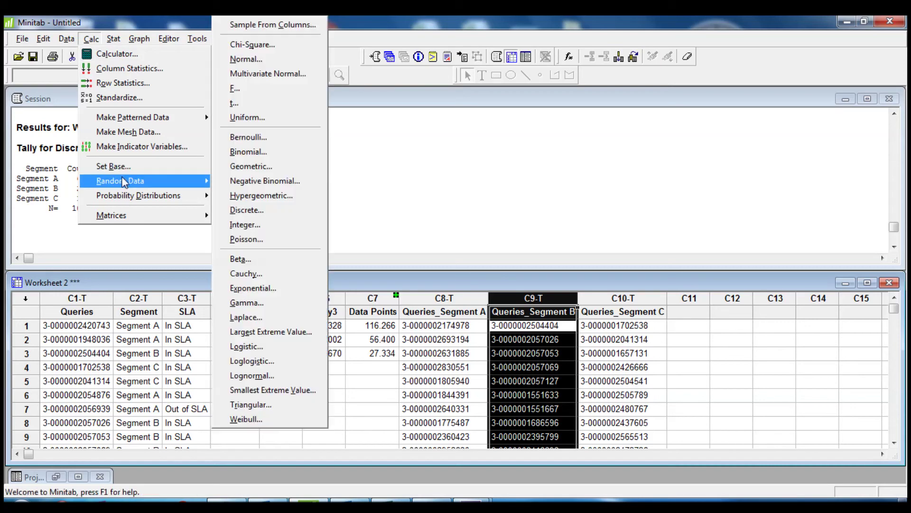
left_click(282, 28)
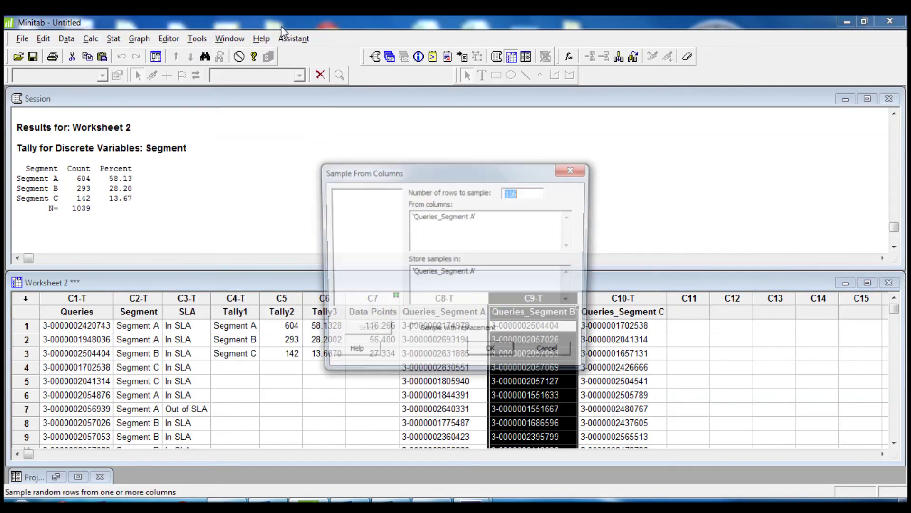
left_click(487, 216)
double_click(385, 262)
left_click(504, 267)
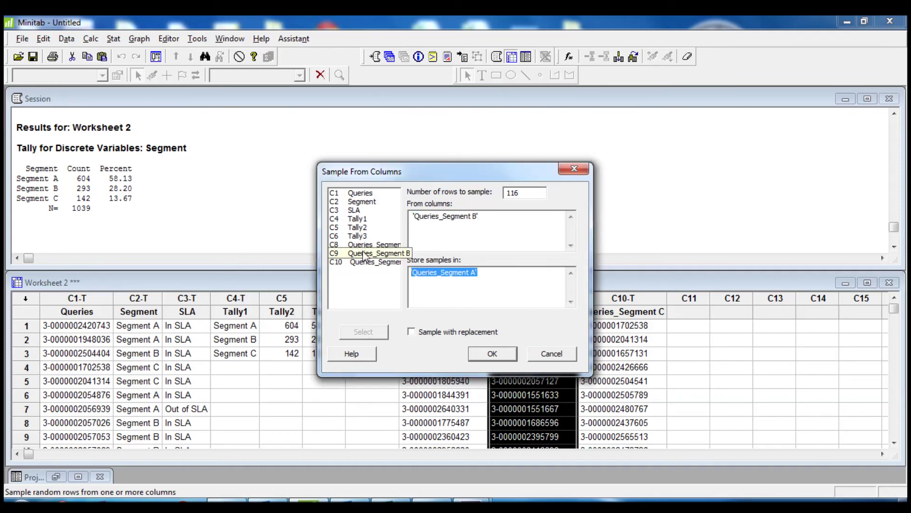
double_click(399, 253)
left_click_drag(508, 177, 627, 148)
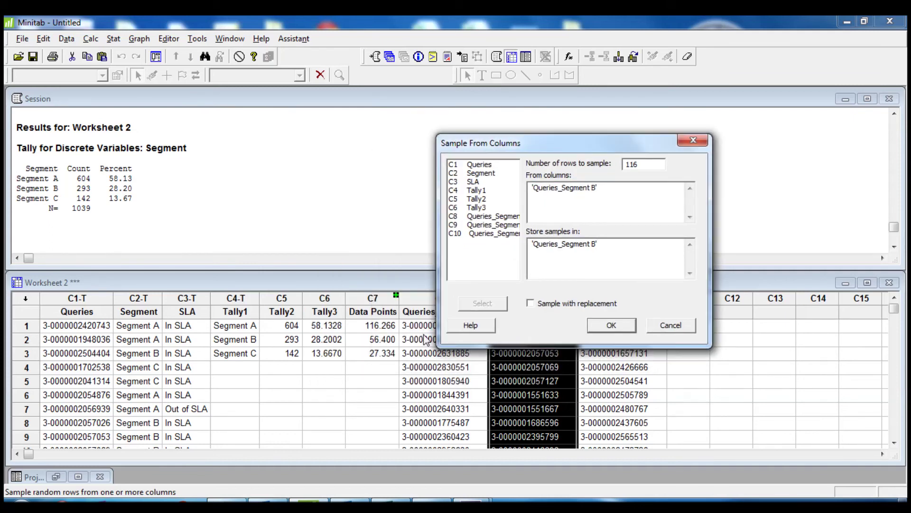
left_click(614, 164)
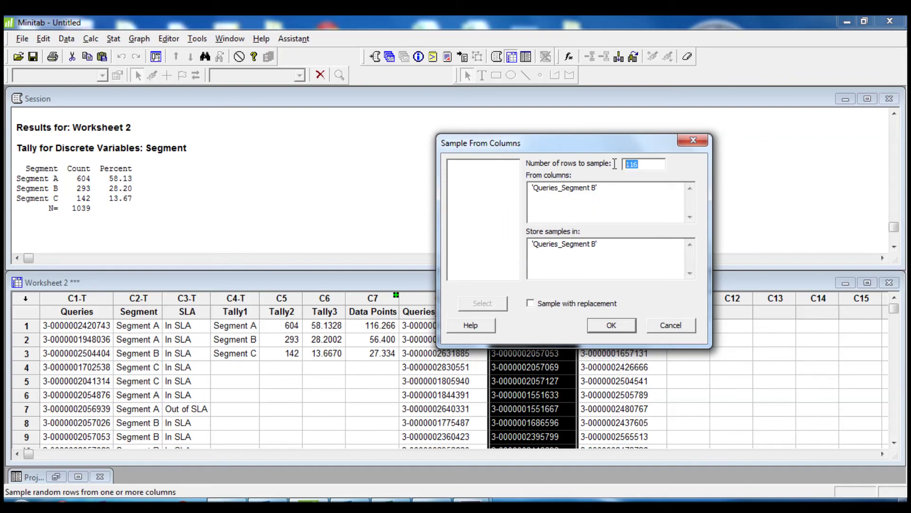
type("56")
left_click(611, 327)
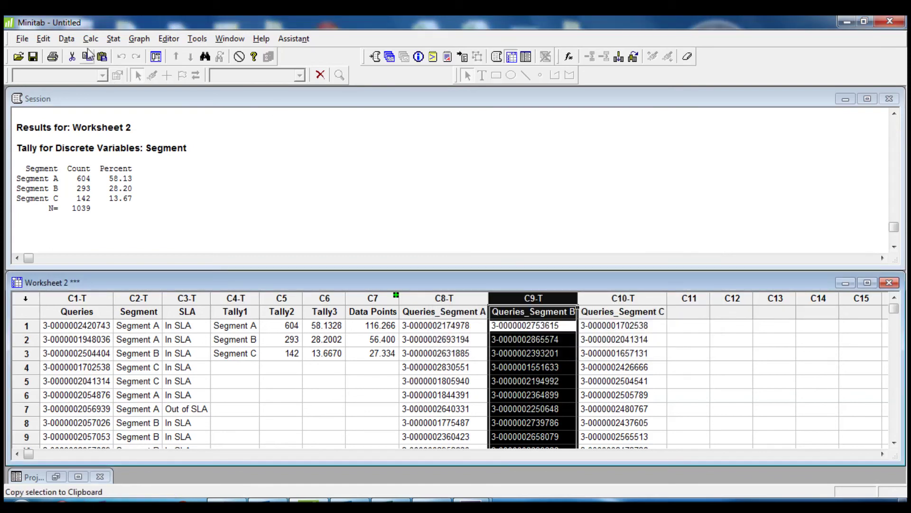
left_click(67, 39)
Sample 27 random rows from Queries_Segment C, storing them back in the same column
mouse_move(91, 39)
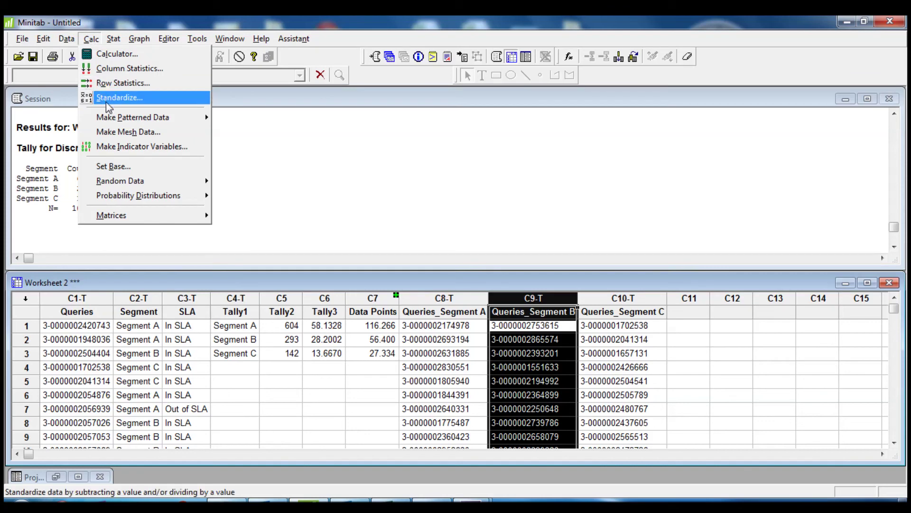
mouse_move(121, 181)
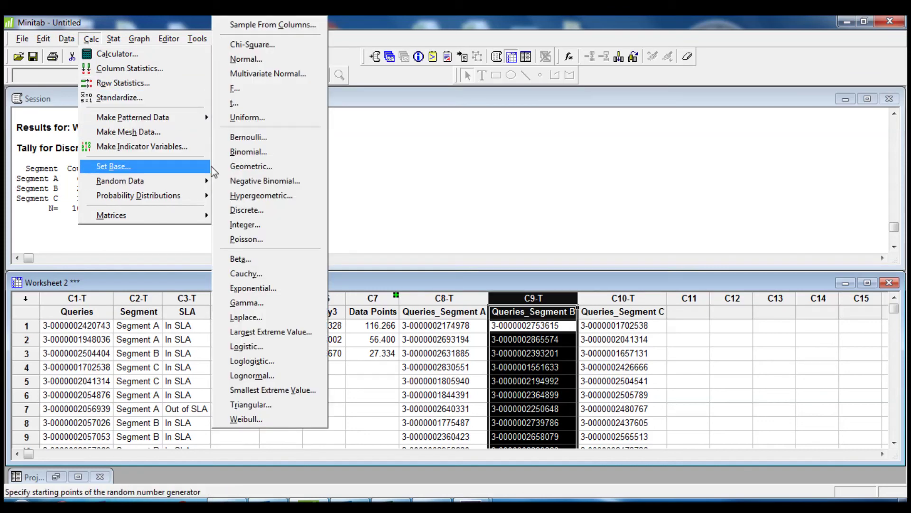
left_click(261, 15)
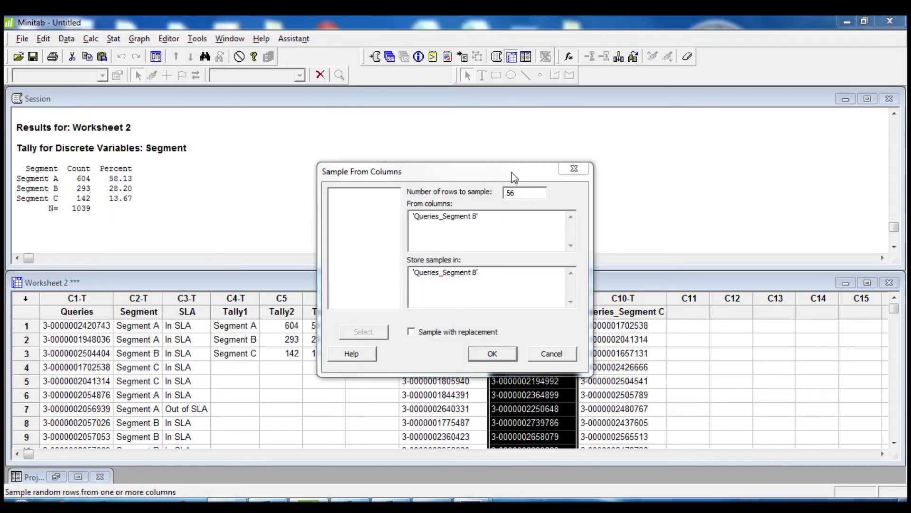
left_click_drag(499, 166, 557, 165)
type("27")
left_click(582, 213)
double_click(582, 213)
double_click(496, 267)
left_click(626, 275)
double_click(627, 275)
double_click(496, 259)
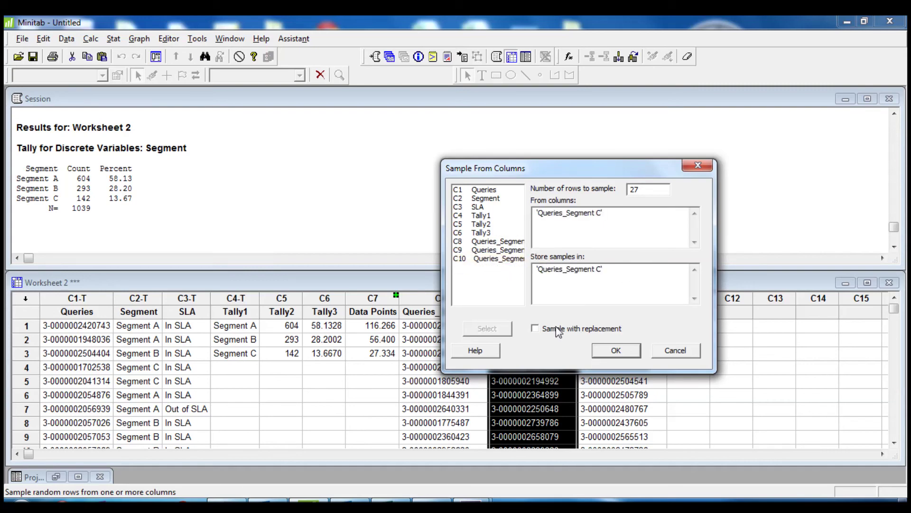
left_click(615, 350)
left_click(633, 337)
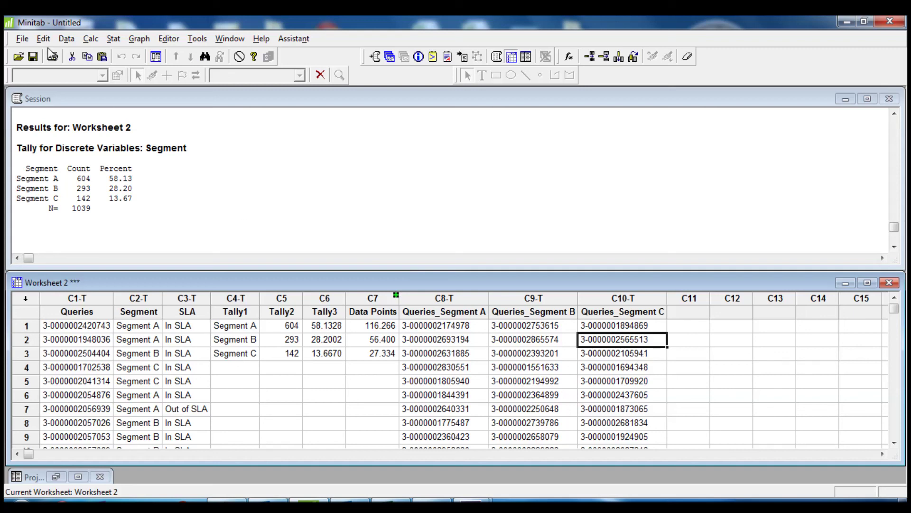
left_click(66, 39)
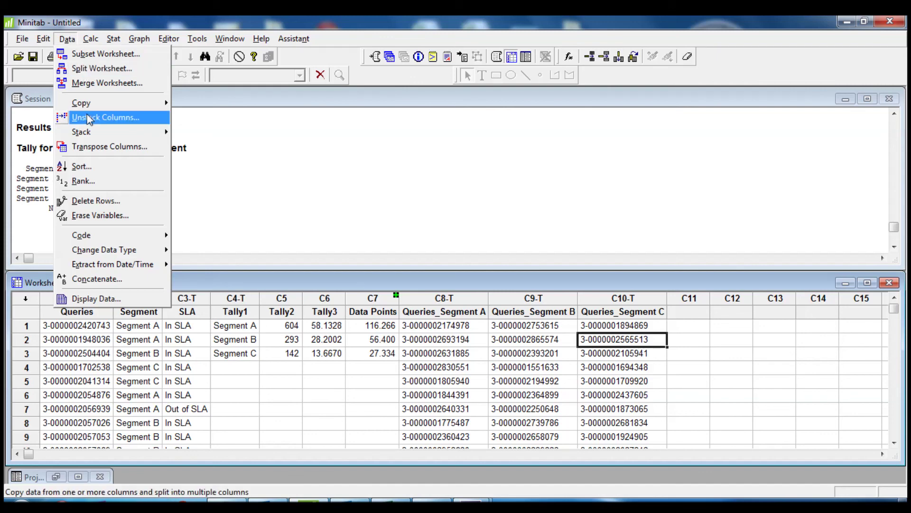
Stack columns C8–C10 into C11 of the current worksheet, with subscripts stored in C12
mouse_move(87, 131)
left_click(206, 135)
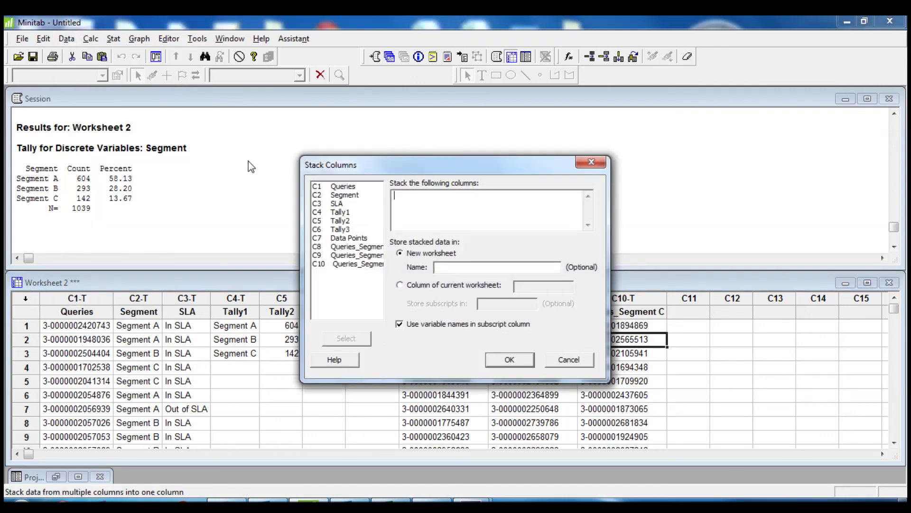
left_click_drag(359, 250, 360, 257)
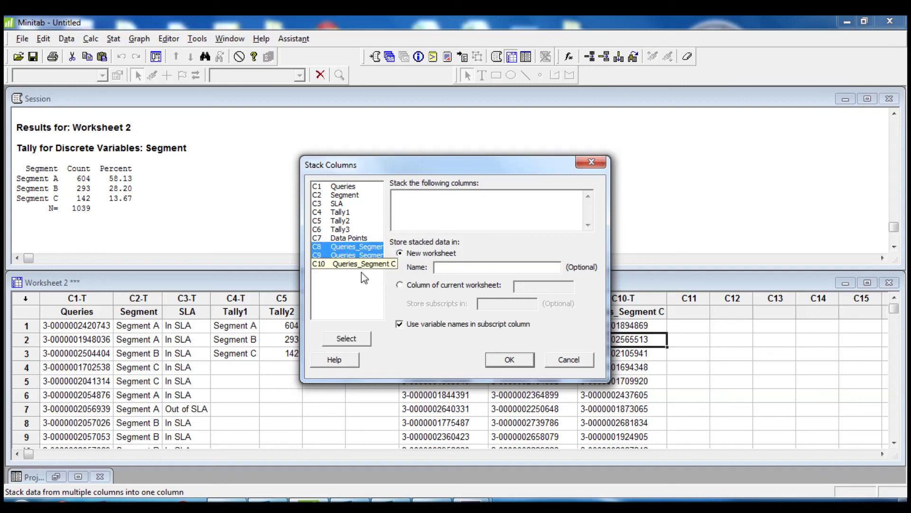
left_click(360, 268, "shift")
left_click(353, 339)
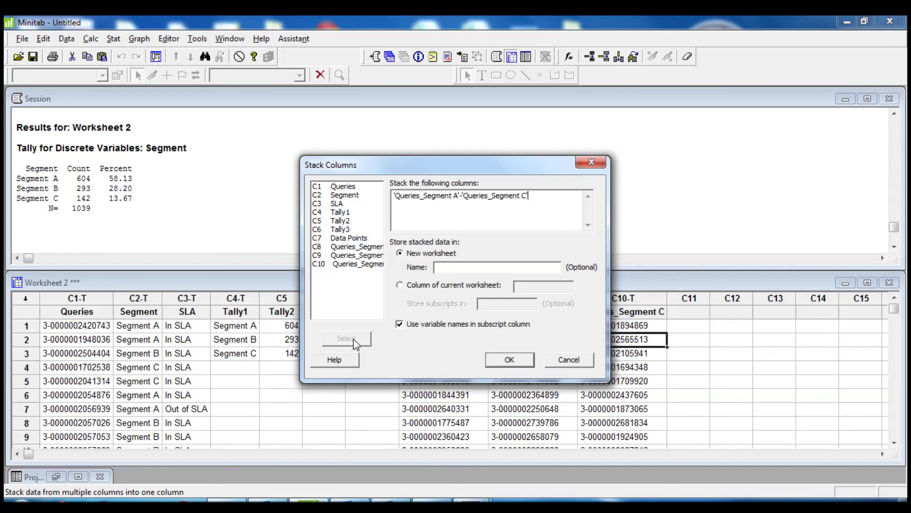
left_click(401, 286)
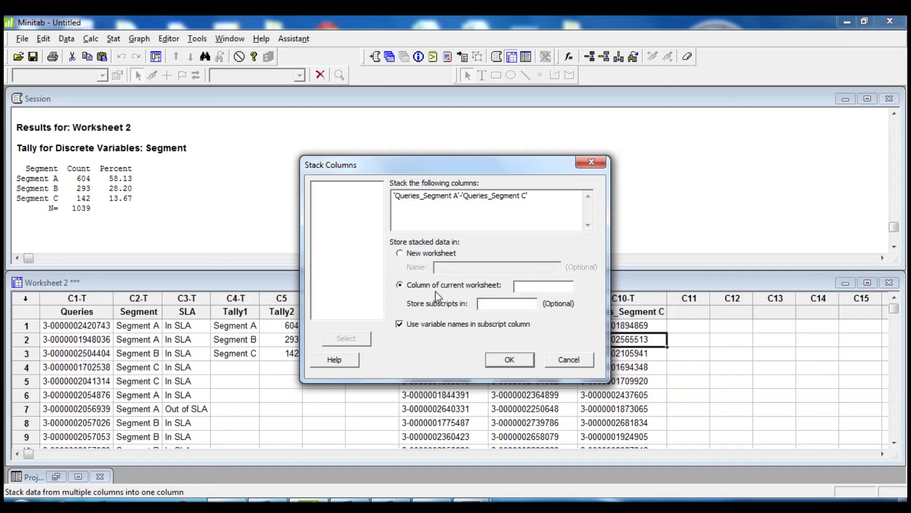
left_click(521, 289)
type("C11")
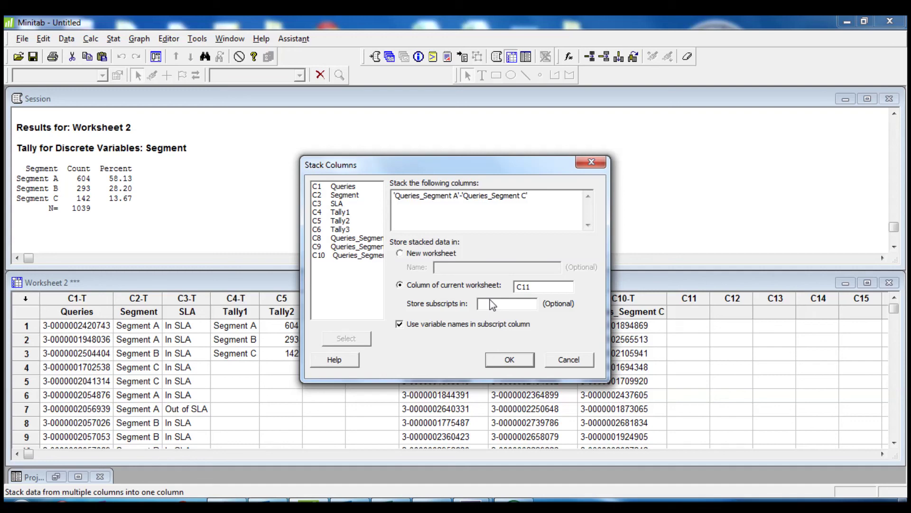
left_click(513, 306)
type("C")
type("C")
type("C")
type("12")
left_click(507, 361)
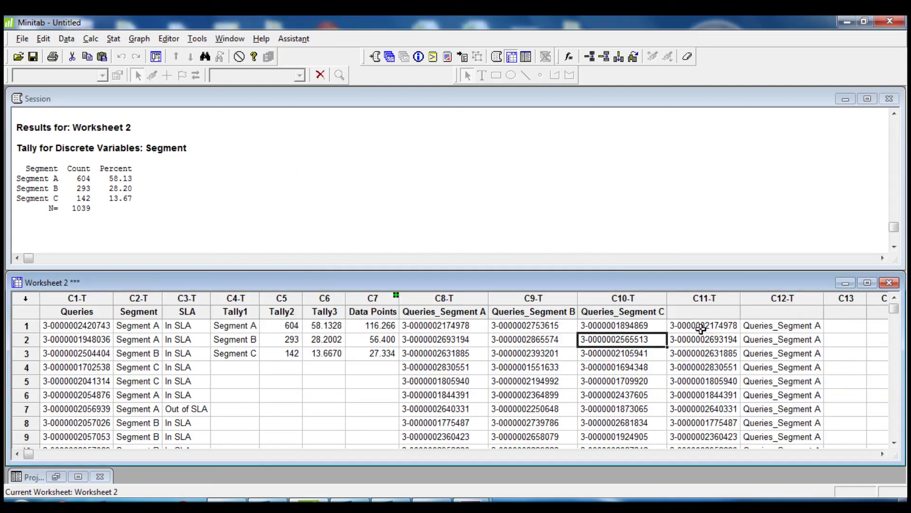
left_click_drag(699, 326, 700, 439)
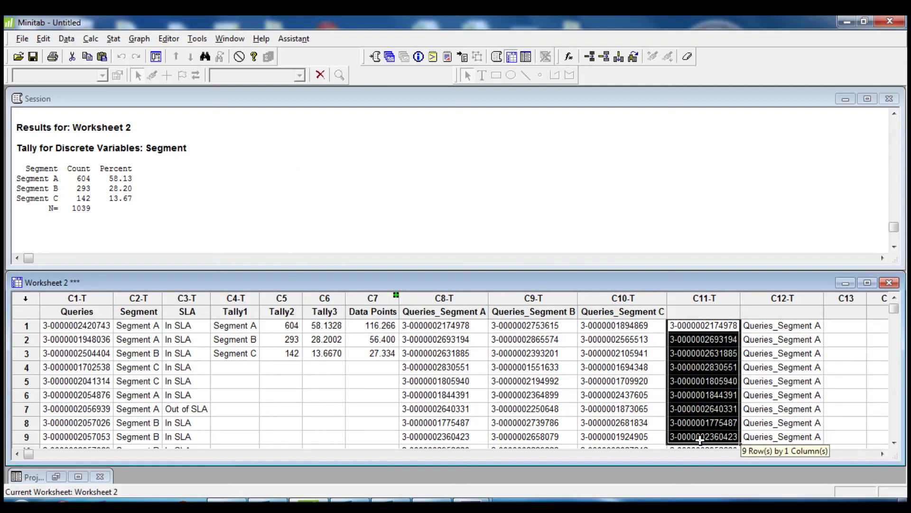